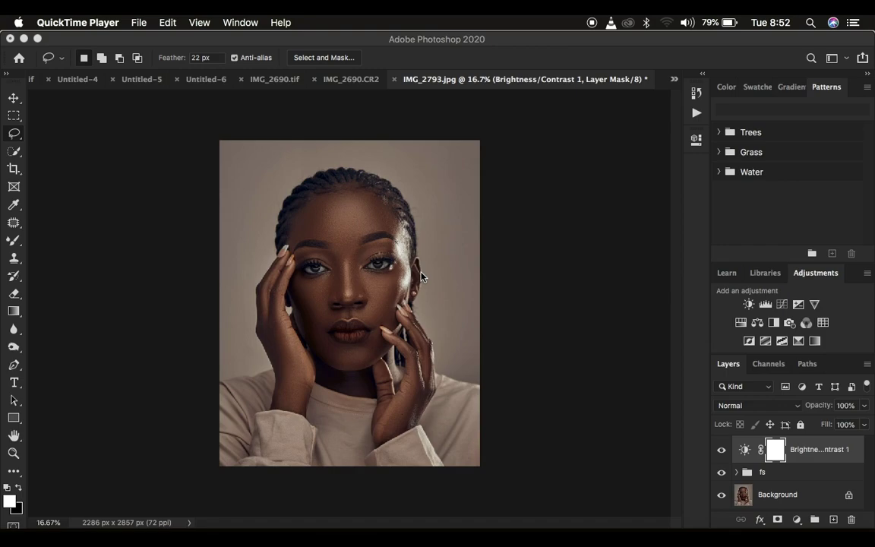
- Add a Curves adjustment layer with the midpoint raised to input 112, output 150
{"action": "left_click", "coordinate": [797, 520]}
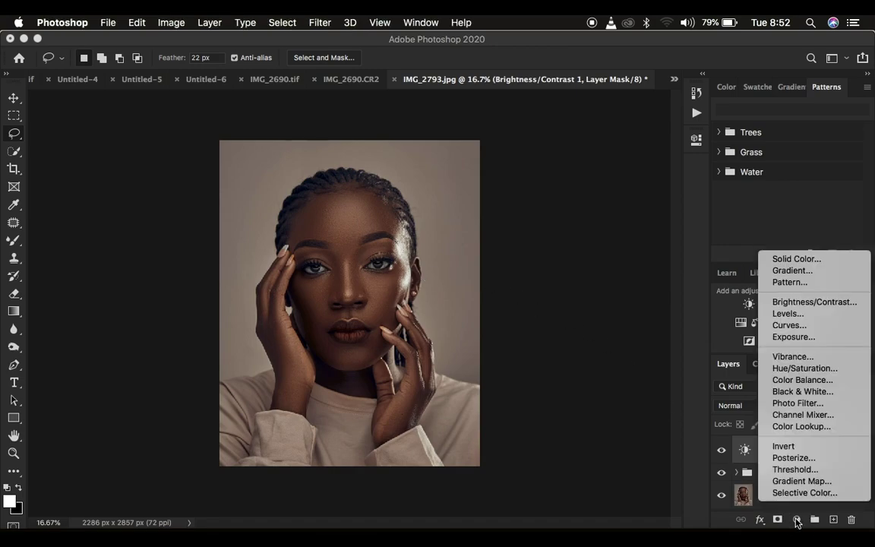
{"action": "left_click", "coordinate": [788, 325]}
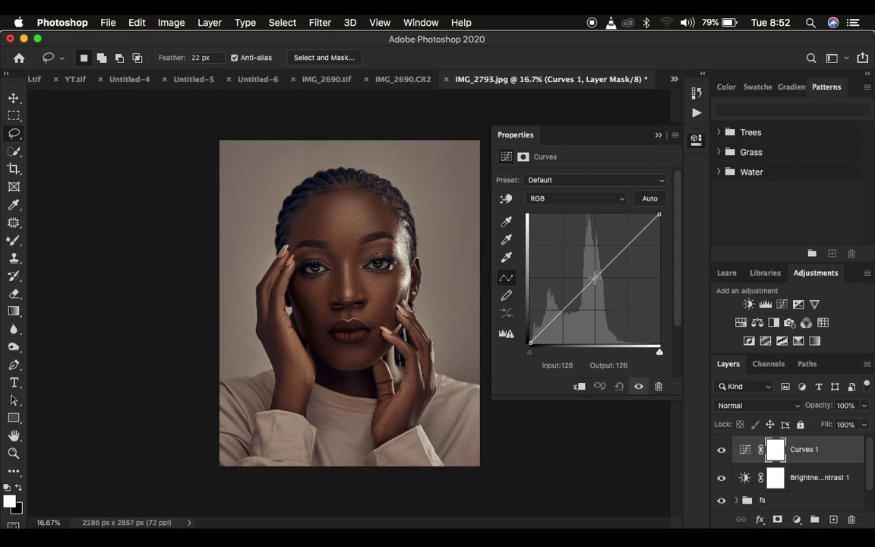
{"action": "mouse_move", "coordinate": [595, 278]}
{"action": "left_mouse_down"}
{"action": "mouse_move", "coordinate": [587, 264]}
{"action": "mouse_move", "coordinate": [586, 270]}
{"action": "left_mouse_up"}
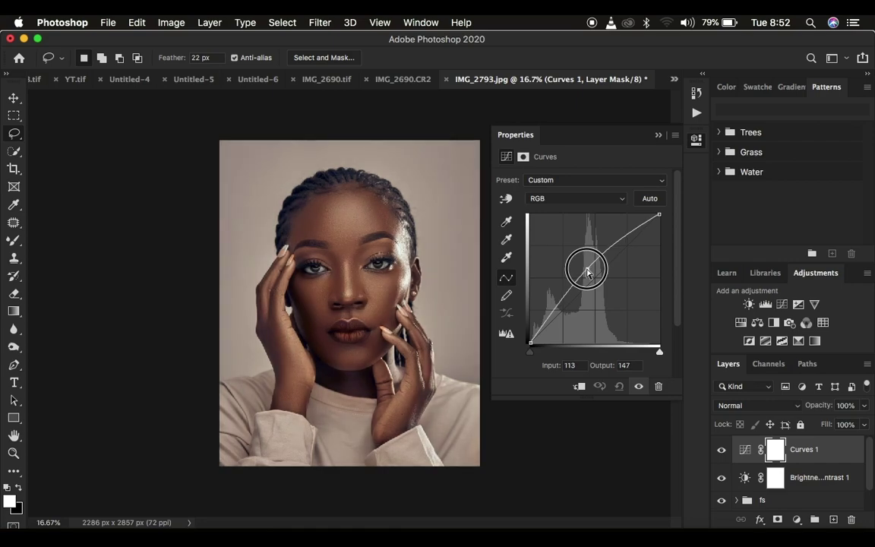
{"action": "left_click_drag", "start_coordinate": [587, 273], "coordinate": [586, 270]}
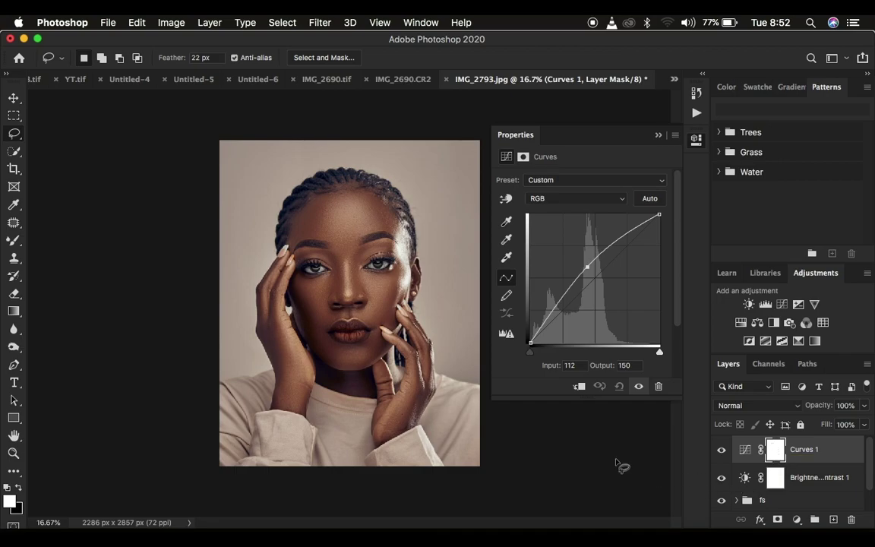
- Invert the curves mask to black and rename the layer 'dodge'
{"action": "key", "text": "super+i"}
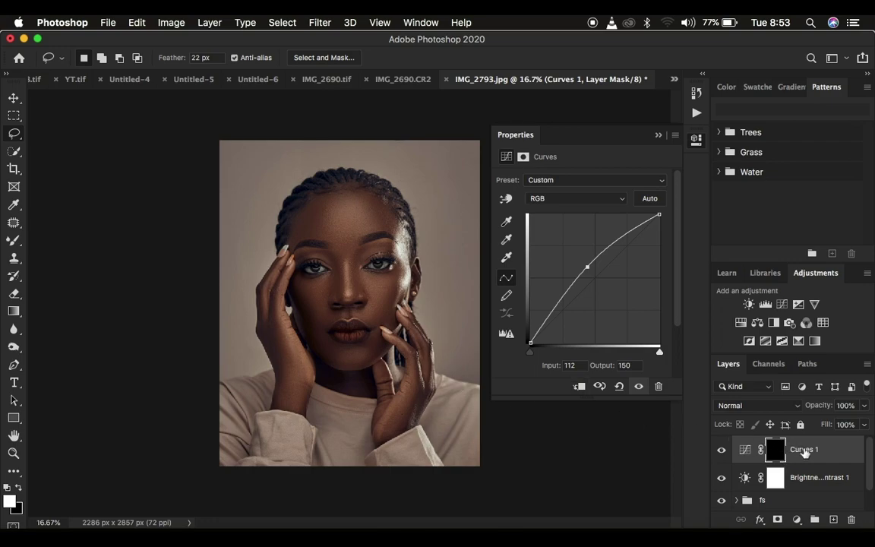
{"action": "double_click", "coordinate": [806, 451]}
{"action": "type", "text": "d"}
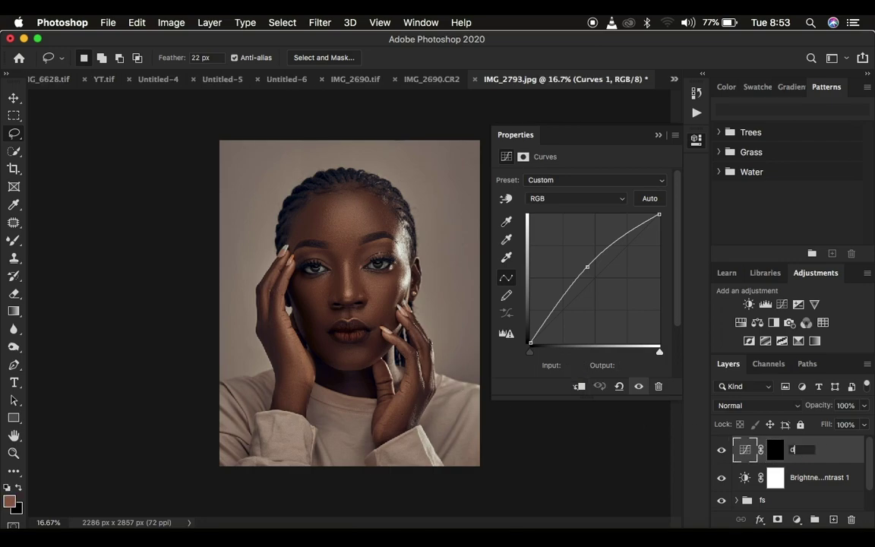
{"action": "type", "text": "odge"}
{"action": "key", "text": "Return"}
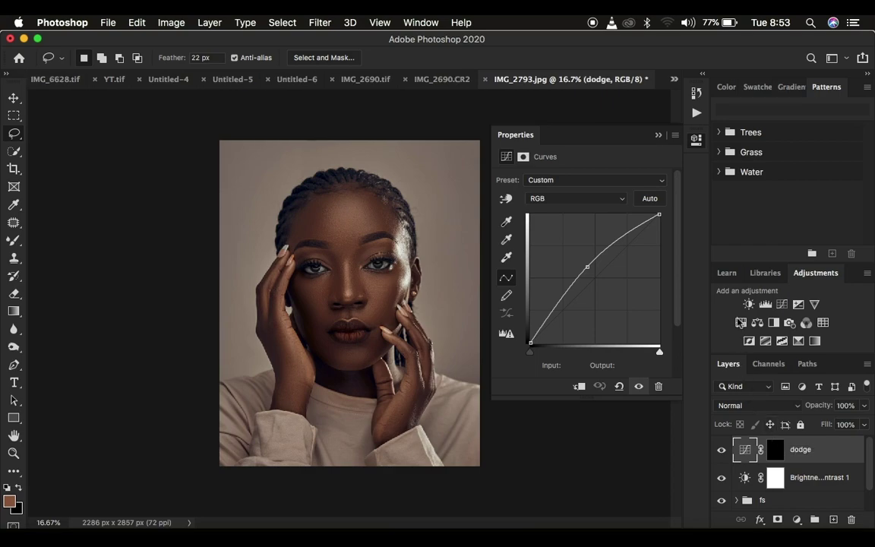
{"action": "left_click", "coordinate": [658, 135]}
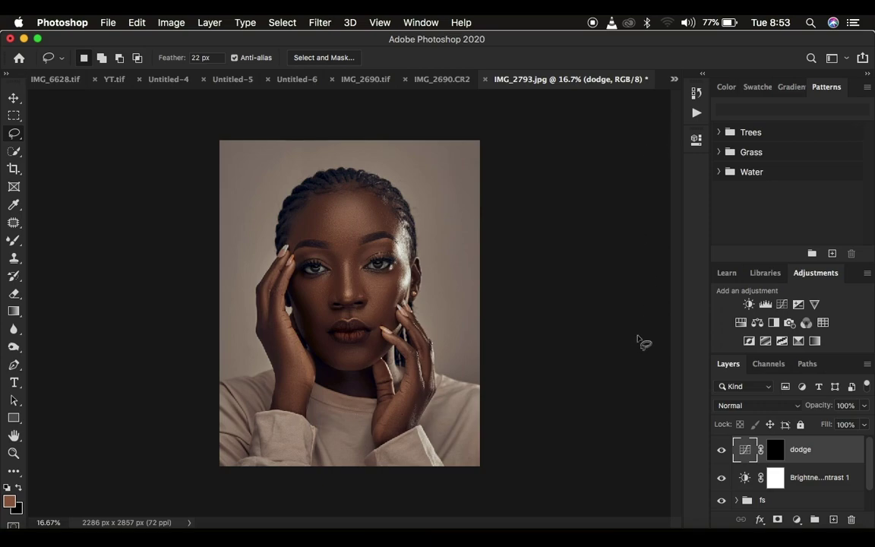
- Add another Curves adjustment layer with its midpoint pulled down to darken
{"action": "left_click", "coordinate": [796, 520]}
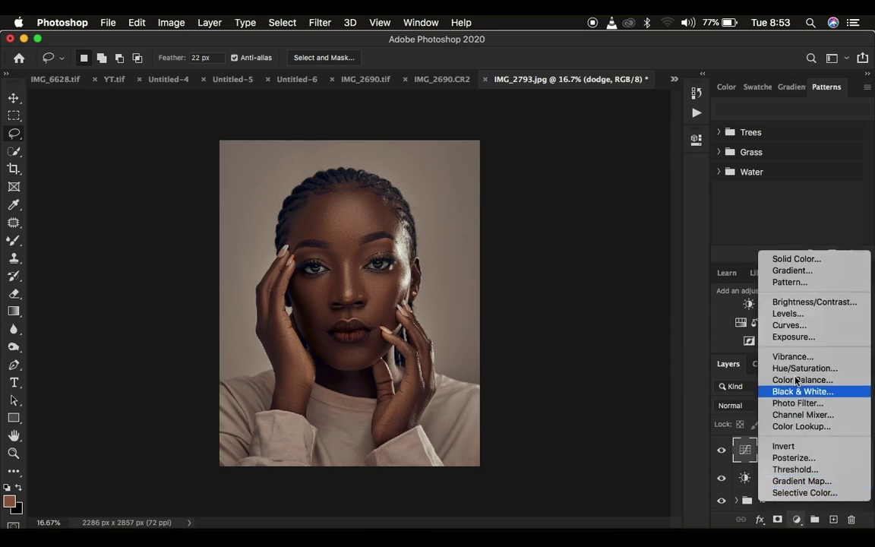
{"action": "left_click", "coordinate": [790, 325]}
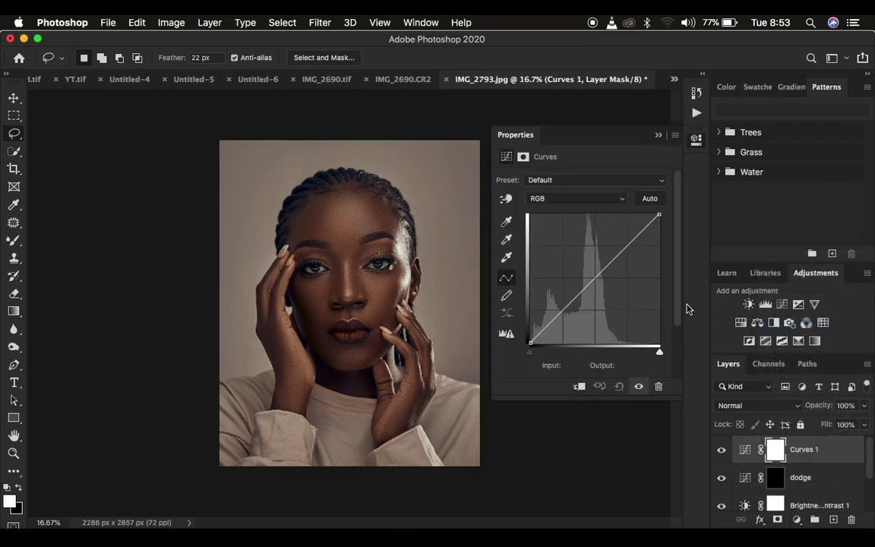
{"action": "left_click", "coordinate": [593, 278]}
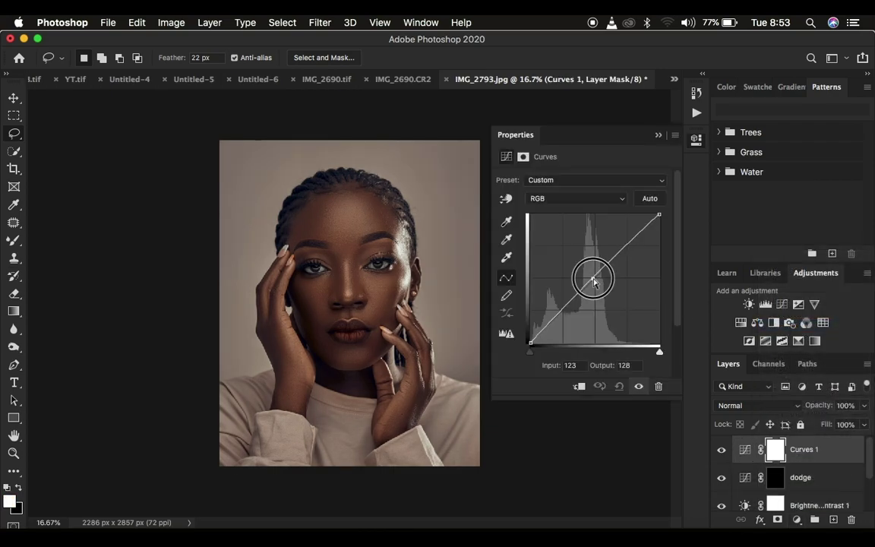
{"action": "left_click_drag", "start_coordinate": [596, 282], "coordinate": [604, 290]}
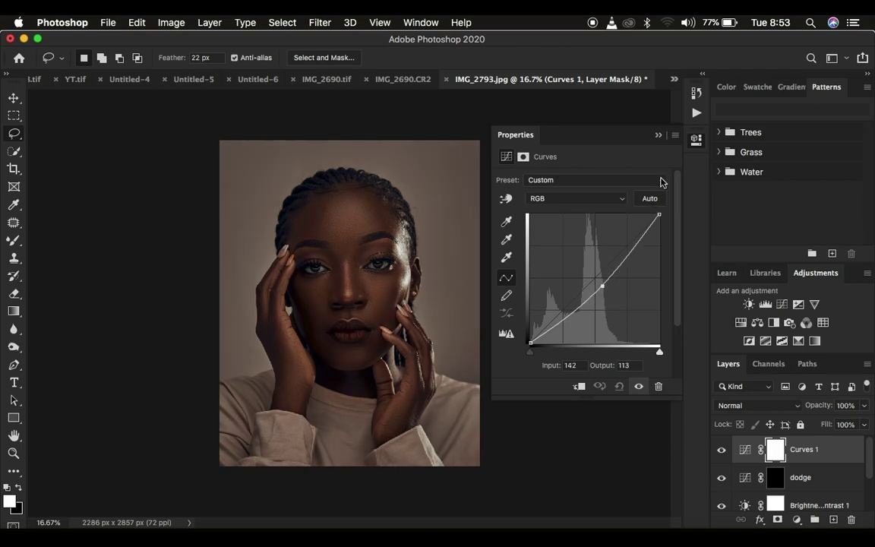
- Invert the new mask to black, rename the layer 'burn', and select it with dodge
{"action": "left_click", "coordinate": [660, 136]}
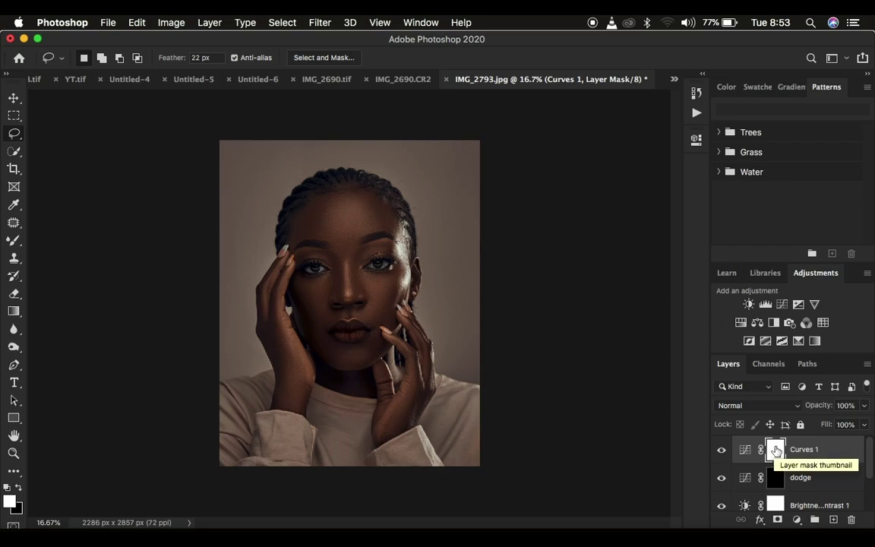
{"action": "key", "text": "super+i"}
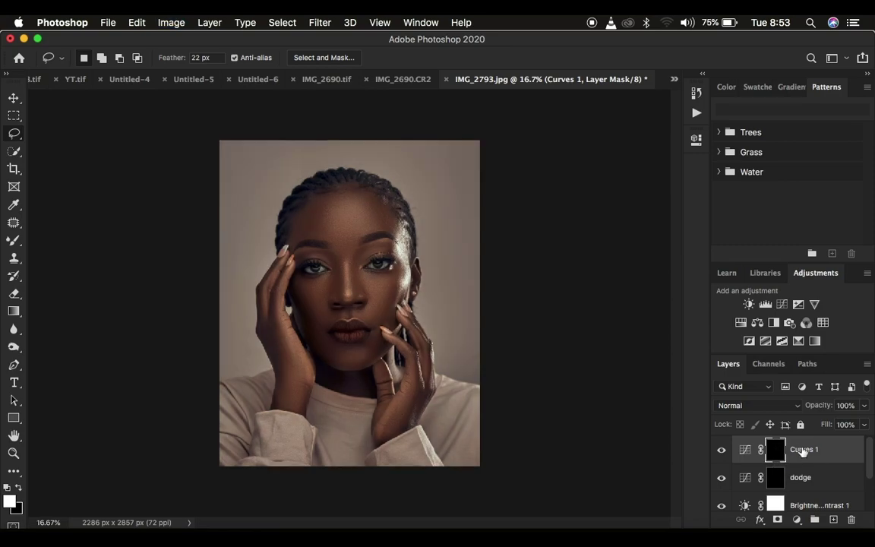
{"action": "double_click", "coordinate": [802, 449]}
{"action": "type", "text": "burn"}
{"action": "key", "text": "Return"}
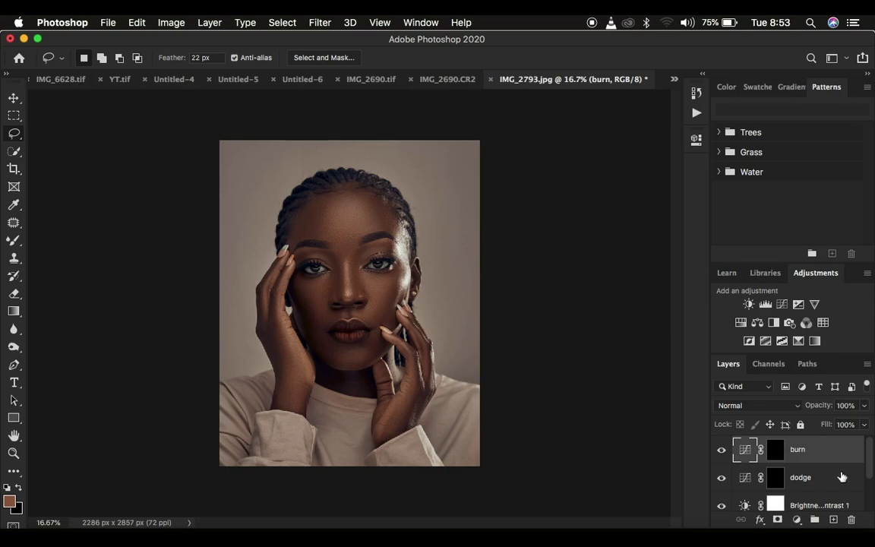
{"action": "left_click", "coordinate": [835, 477], "text": "shift"}
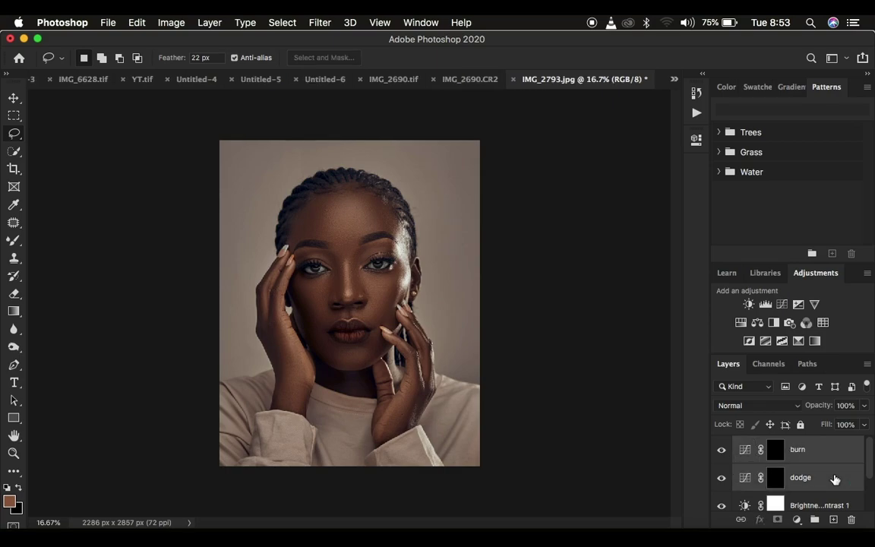
- Group burn and dodge into a new group named 'DODGE AND BURN'
{"action": "key", "text": "super+g"}
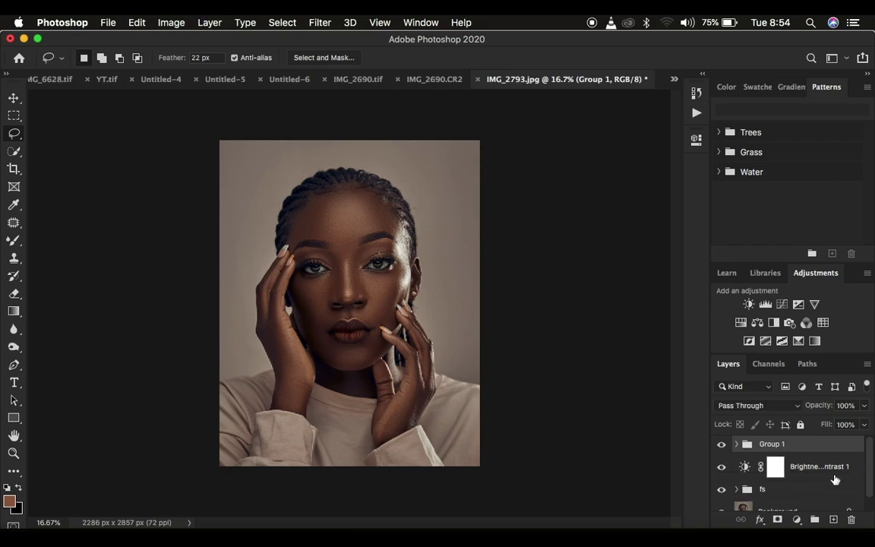
{"action": "key", "text": "super+z"}
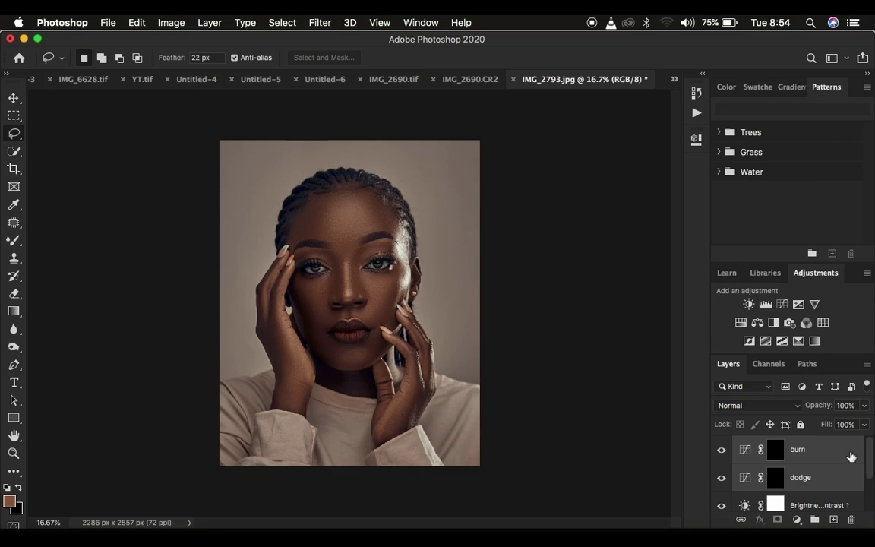
{"action": "mouse_move", "coordinate": [840, 455]}
{"action": "left_mouse_down"}
{"action": "mouse_move", "coordinate": [844, 512]}
{"action": "mouse_move", "coordinate": [815, 523]}
{"action": "left_mouse_up"}
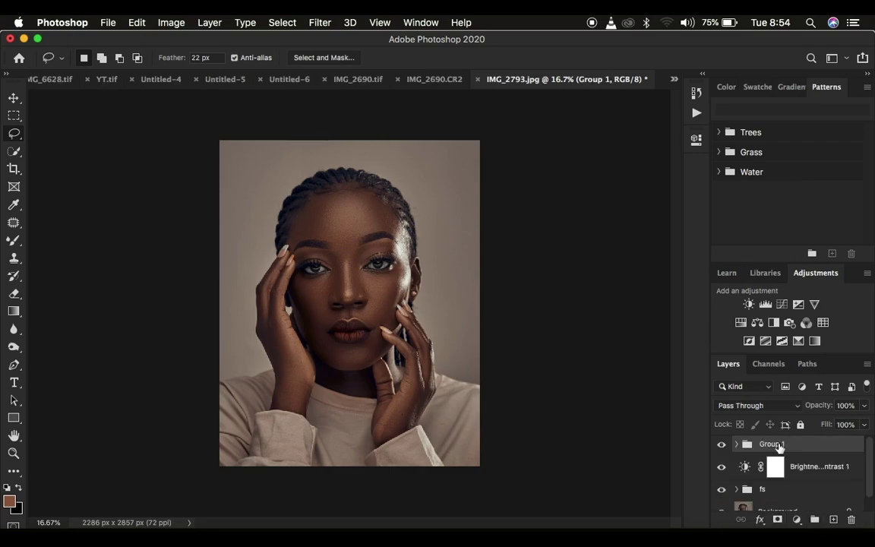
{"action": "double_click", "coordinate": [772, 444]}
{"action": "type", "text": "DODG"}
{"action": "type", "text": "E AND BURN"}
{"action": "key", "text": "Return"}
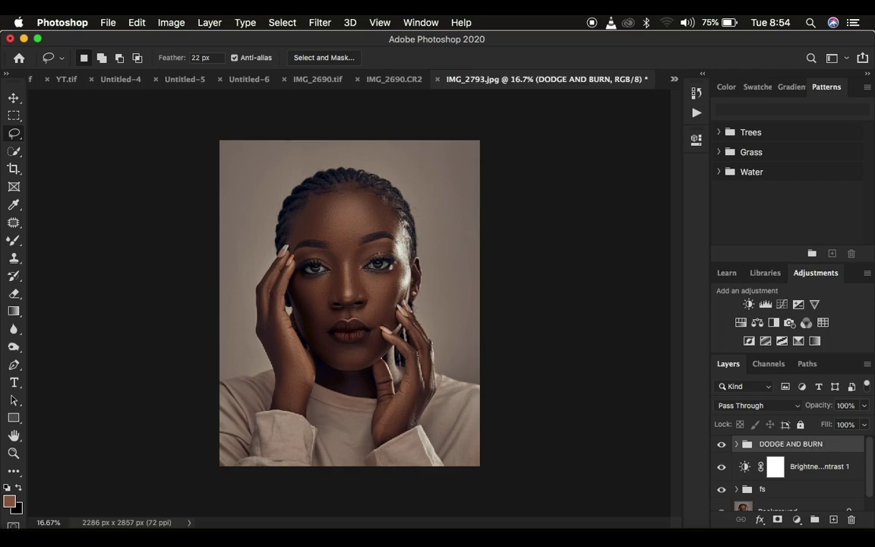
- Toggle the group's visibility to compare, leave it on, and expand it
{"action": "left_click", "coordinate": [722, 447]}
{"action": "left_click", "coordinate": [722, 447]}
{"action": "left_click", "coordinate": [721, 448]}
{"action": "left_click", "coordinate": [722, 448]}
{"action": "left_click", "coordinate": [722, 447]}
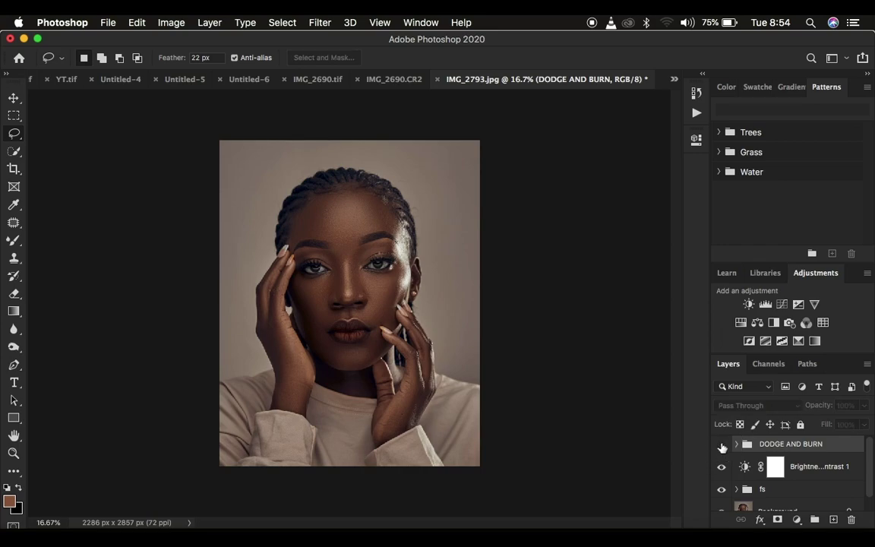
{"action": "left_click", "coordinate": [722, 447]}
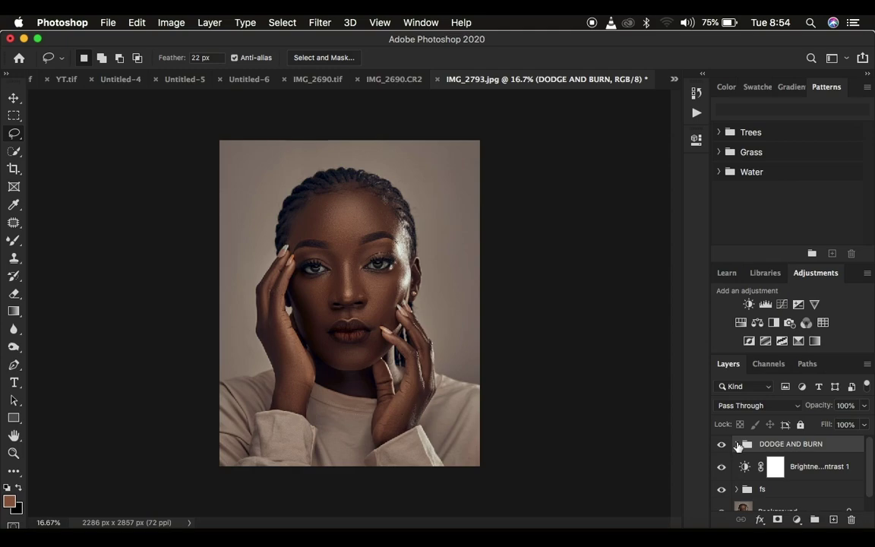
{"action": "left_click", "coordinate": [736, 445]}
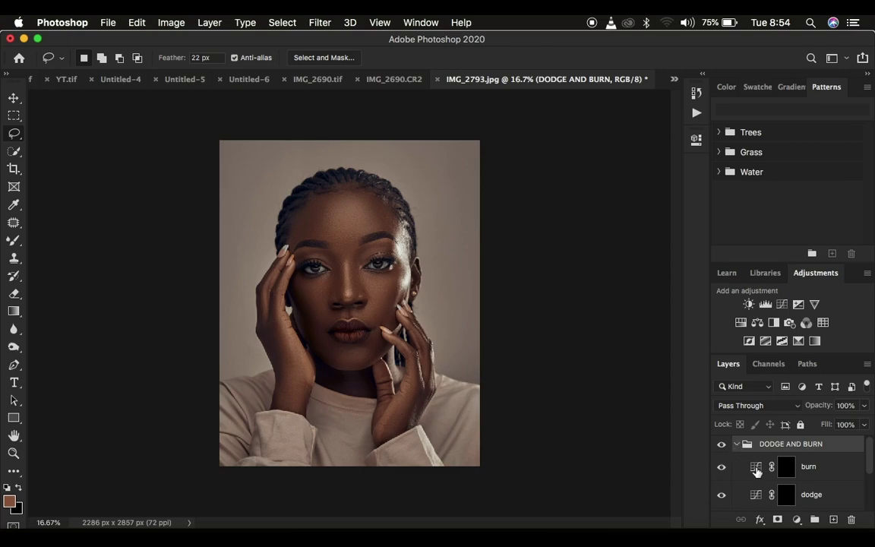
- Target the dodge layer's mask and pick the brush for painting
{"action": "left_click", "coordinate": [786, 495]}
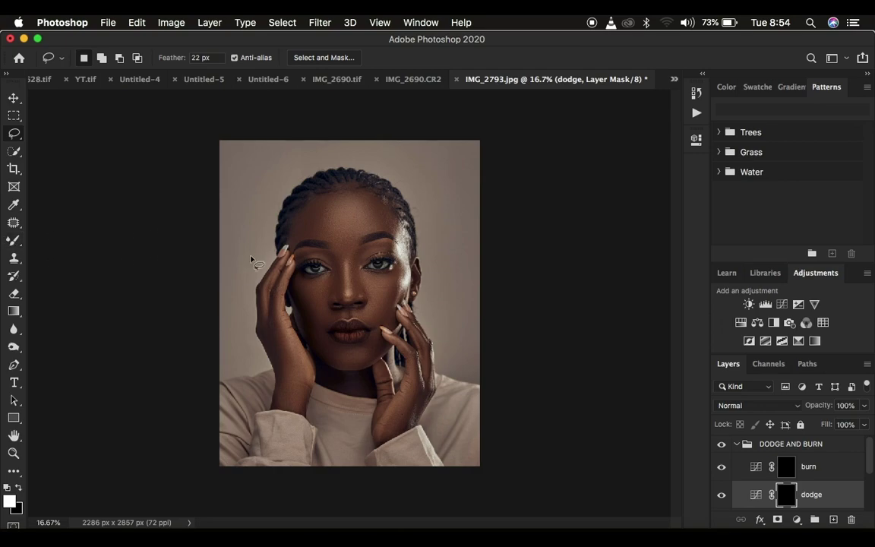
{"action": "key", "text": "b"}
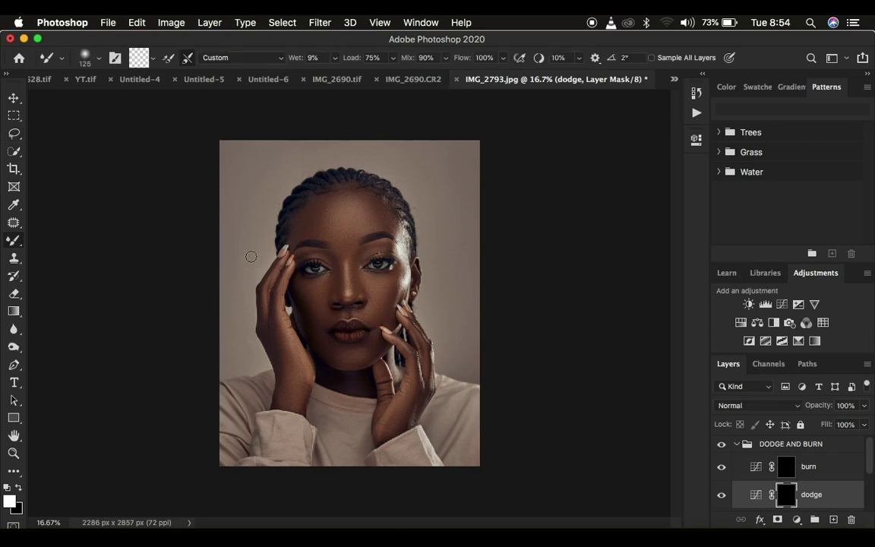
- Switch to the Brush Tool with Normal blending mode and 10% opacity
{"action": "right_click", "coordinate": [13, 241]}
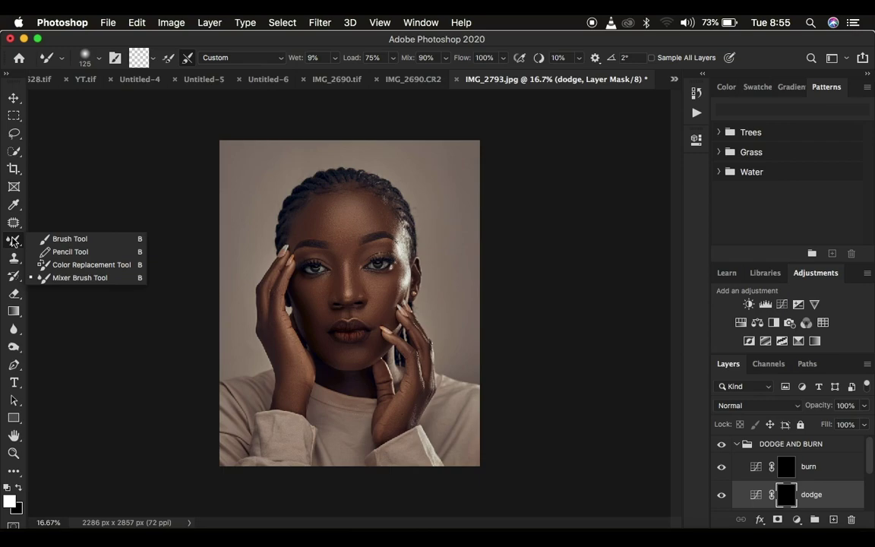
{"action": "left_click", "coordinate": [65, 239]}
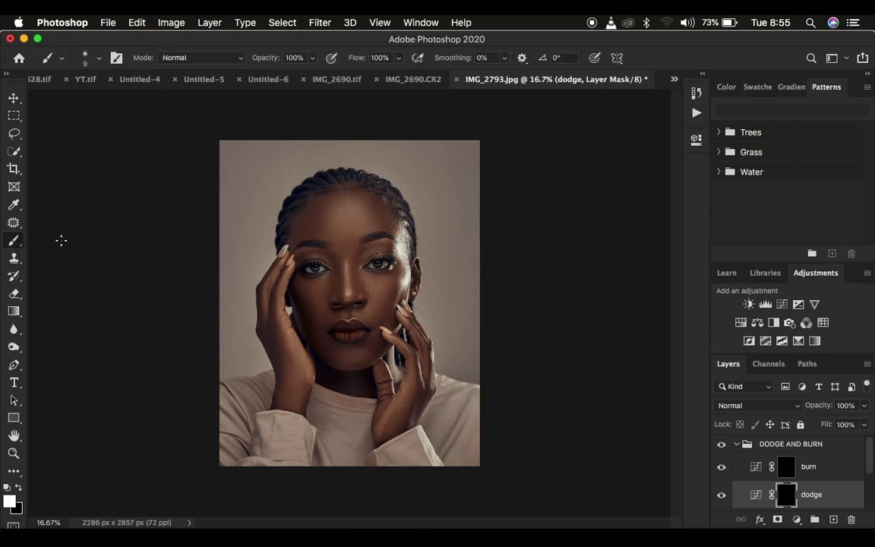
{"action": "left_click", "coordinate": [99, 62]}
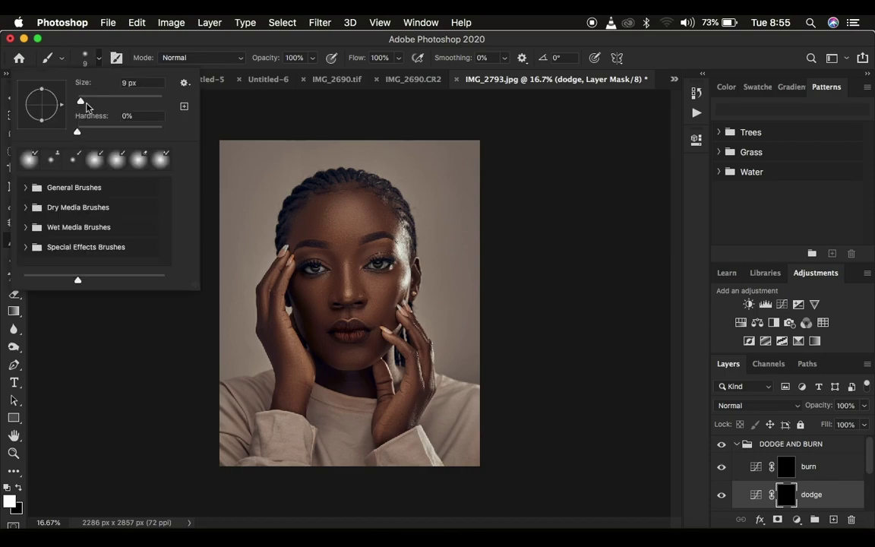
{"action": "left_click", "coordinate": [91, 56]}
{"action": "left_click", "coordinate": [178, 58]}
{"action": "left_click", "coordinate": [188, 60]}
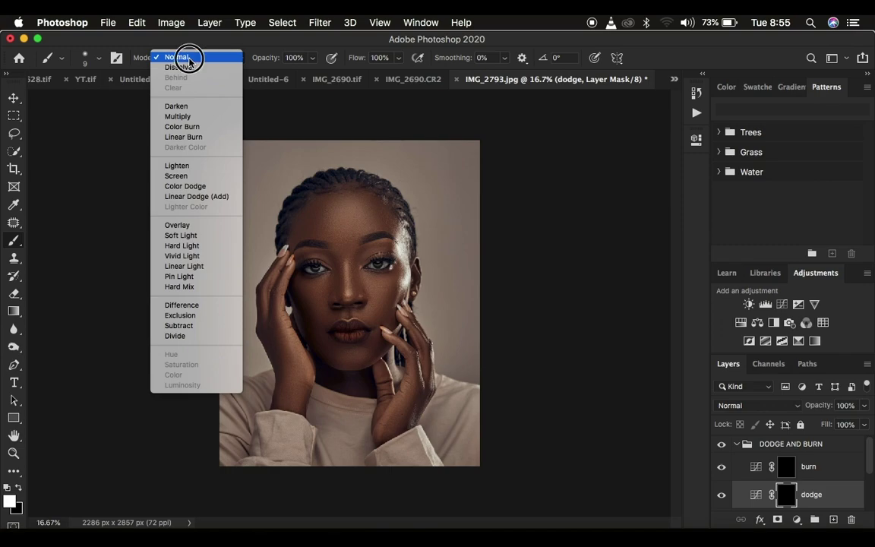
{"action": "left_click_drag", "start_coordinate": [259, 61], "coordinate": [204, 61]}
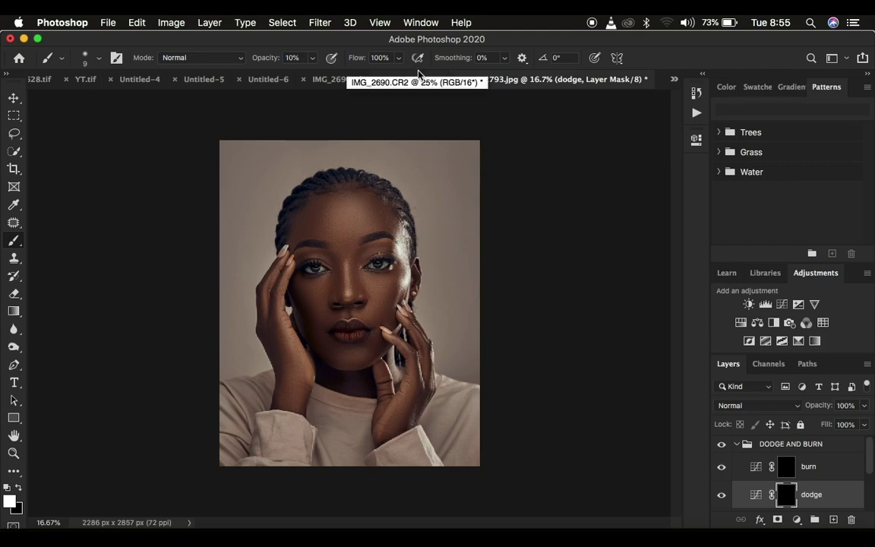
- Reset colours to white over black and size the soft round brush to 175
{"action": "left_click", "coordinate": [7, 487]}
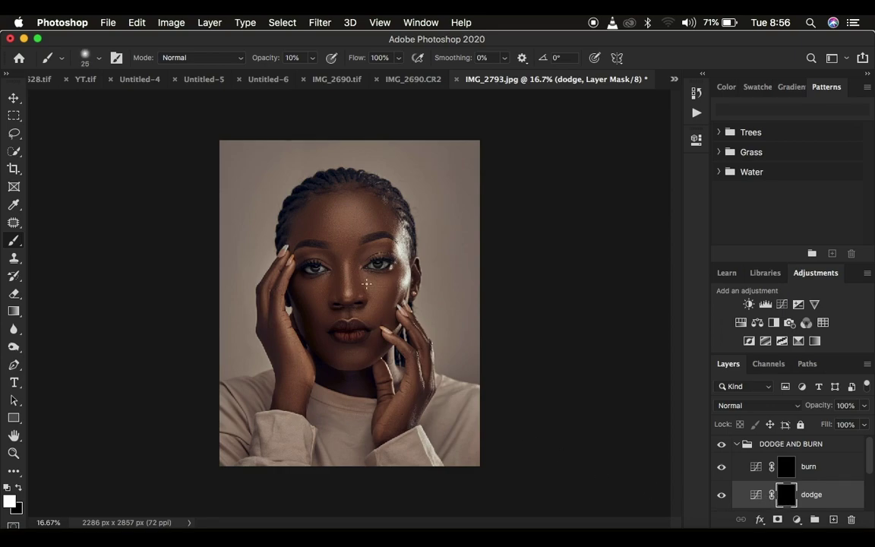
{"action": "key", "text": "bracketright"}
{"action": "key", "text": "bracketright"}
{"action": "key", "text": "bracketright"}
{"action": "key", "text": "bracketright"}
{"action": "key", "text": "bracketright"}
{"action": "key", "text": "bracketright"}
{"action": "key", "text": "bracketright"}
{"action": "key", "text": "bracketleft"}
{"action": "key", "text": "bracketleft"}
{"action": "key", "text": "bracketright"}
{"action": "key", "text": "bracketright"}
{"action": "key", "text": "bracketright"}
- Paint white on the dodge mask over the cheek, under both eyes and chin
{"action": "mouse_move", "coordinate": [372, 284]}
{"action": "left_mouse_down"}
{"action": "mouse_move", "coordinate": [376, 293]}
{"action": "mouse_move", "coordinate": [380, 275]}
{"action": "mouse_move", "coordinate": [375, 304]}
{"action": "mouse_move", "coordinate": [375, 294]}
{"action": "left_mouse_up"}
{"action": "key", "text": "bracketleft"}
{"action": "mouse_move", "coordinate": [308, 289]}
{"action": "left_mouse_down"}
{"action": "mouse_move", "coordinate": [323, 284]}
{"action": "mouse_move", "coordinate": [322, 301]}
{"action": "mouse_move", "coordinate": [313, 289]}
{"action": "mouse_move", "coordinate": [319, 304]}
{"action": "mouse_move", "coordinate": [319, 279]}
{"action": "mouse_move", "coordinate": [318, 300]}
{"action": "left_mouse_up"}
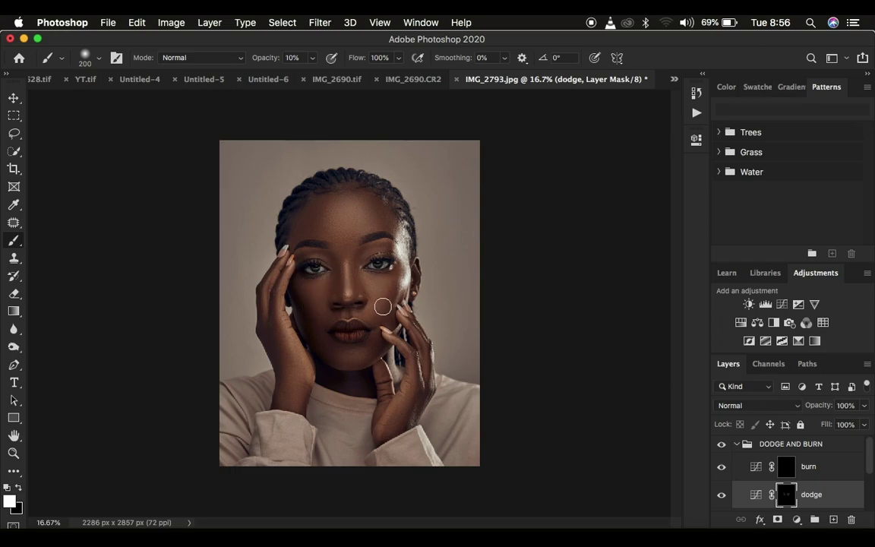
{"action": "mouse_move", "coordinate": [370, 279]}
{"action": "left_mouse_down"}
{"action": "mouse_move", "coordinate": [386, 273]}
{"action": "mouse_move", "coordinate": [383, 284]}
{"action": "mouse_move", "coordinate": [372, 280]}
{"action": "mouse_move", "coordinate": [370, 357]}
{"action": "mouse_move", "coordinate": [341, 359]}
{"action": "mouse_move", "coordinate": [379, 353]}
{"action": "mouse_move", "coordinate": [356, 359]}
{"action": "mouse_move", "coordinate": [307, 323]}
{"action": "left_mouse_up"}
{"action": "mouse_move", "coordinate": [357, 357]}
{"action": "left_mouse_down"}
{"action": "mouse_move", "coordinate": [344, 357]}
{"action": "mouse_move", "coordinate": [327, 334]}
{"action": "left_mouse_up"}
{"action": "mouse_move", "coordinate": [312, 289]}
{"action": "left_mouse_down"}
{"action": "mouse_move", "coordinate": [318, 298]}
{"action": "mouse_move", "coordinate": [325, 282]}
{"action": "left_mouse_up"}
- Brighten the forehead, nose bridge and a hand, resizing the brush and zooming to 25%
{"action": "key", "text": "bracketright"}
{"action": "key", "text": "bracketright"}
{"action": "key", "text": "bracketright"}
{"action": "mouse_move", "coordinate": [337, 220]}
{"action": "left_mouse_down"}
{"action": "mouse_move", "coordinate": [342, 211]}
{"action": "mouse_move", "coordinate": [344, 220]}
{"action": "mouse_move", "coordinate": [335, 215]}
{"action": "left_mouse_up"}
{"action": "key", "text": "bracketleft"}
{"action": "key", "text": "bracketleft"}
{"action": "key", "text": "bracketleft"}
{"action": "key", "text": "bracketleft"}
{"action": "key", "text": "bracketleft"}
{"action": "key", "text": "bracketleft"}
{"action": "key", "text": "bracketleft"}
{"action": "left_click_drag", "start_coordinate": [345, 264], "coordinate": [346, 299]}
{"action": "key", "text": "super+equal"}
{"action": "key", "text": "bracketleft"}
{"action": "key", "text": "bracketleft"}
{"action": "key", "text": "bracketleft"}
{"action": "key", "text": "bracketleft"}
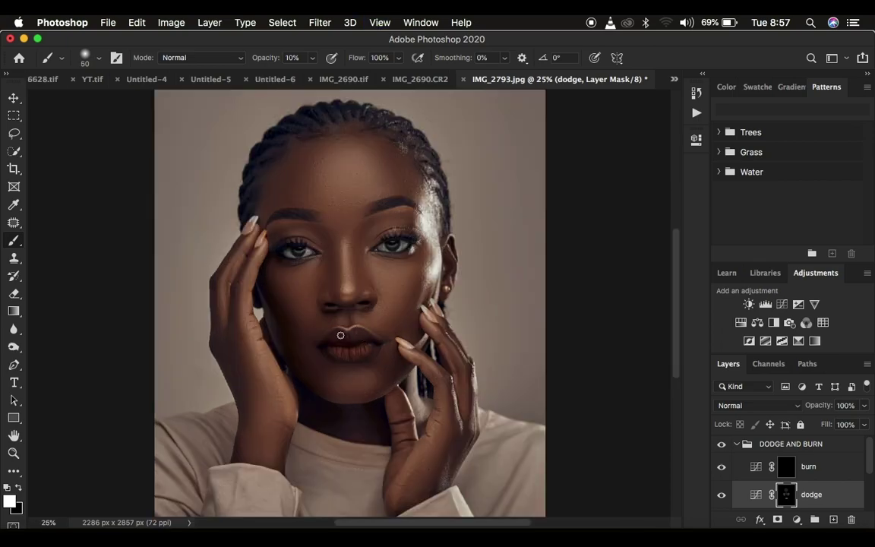
{"action": "key", "text": "bracketright"}
{"action": "key", "text": "bracketright"}
{"action": "key", "text": "bracketright"}
{"action": "key", "text": "bracketright"}
{"action": "key", "text": "bracketright"}
{"action": "key", "text": "bracketright"}
{"action": "key", "text": "bracketright"}
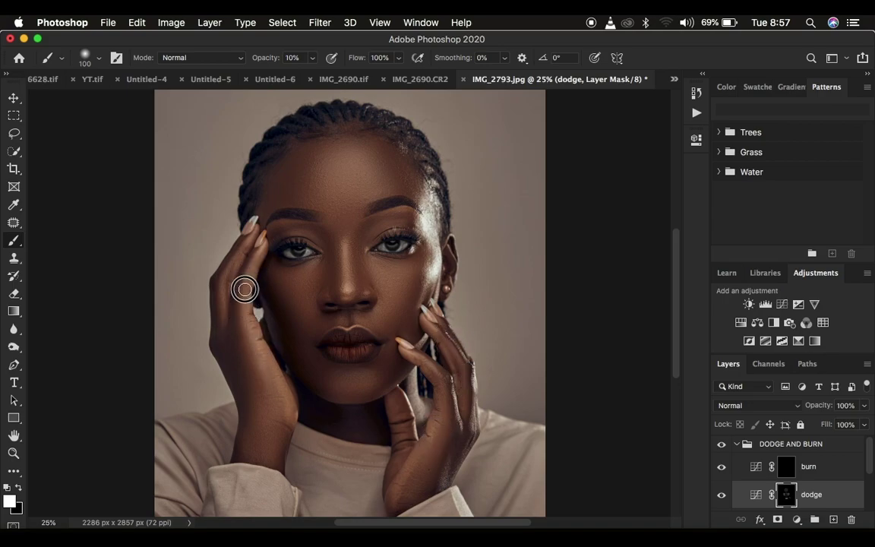
{"action": "left_click_drag", "start_coordinate": [275, 396], "coordinate": [272, 389]}
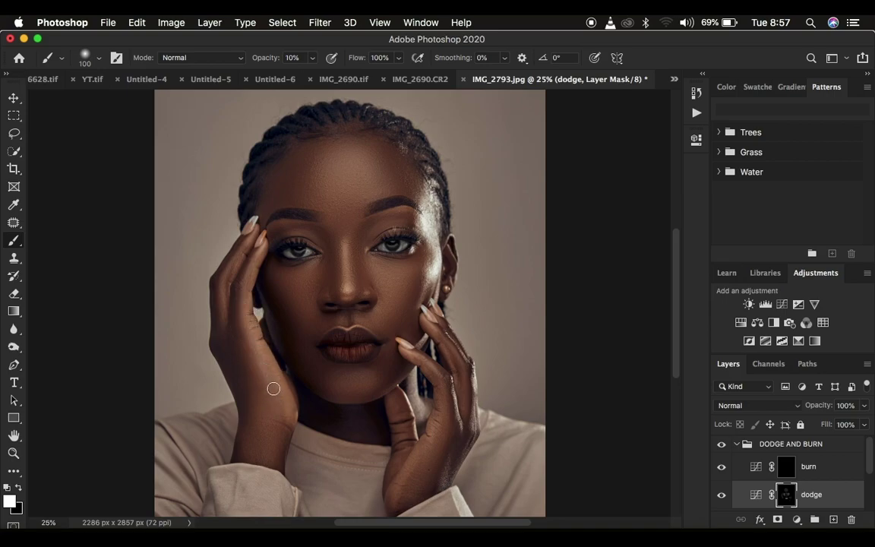
- Toggle the dodge layer off and on to compare, then target the burn layer's mask
{"action": "left_click", "coordinate": [722, 498]}
{"action": "left_click", "coordinate": [722, 497]}
{"action": "left_click", "coordinate": [722, 498]}
{"action": "left_click", "coordinate": [722, 498]}
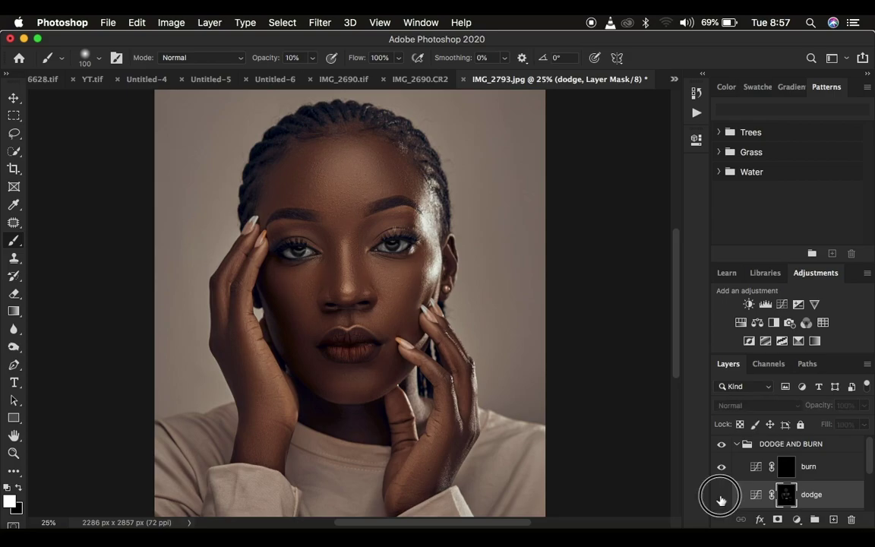
{"action": "left_click", "coordinate": [787, 468]}
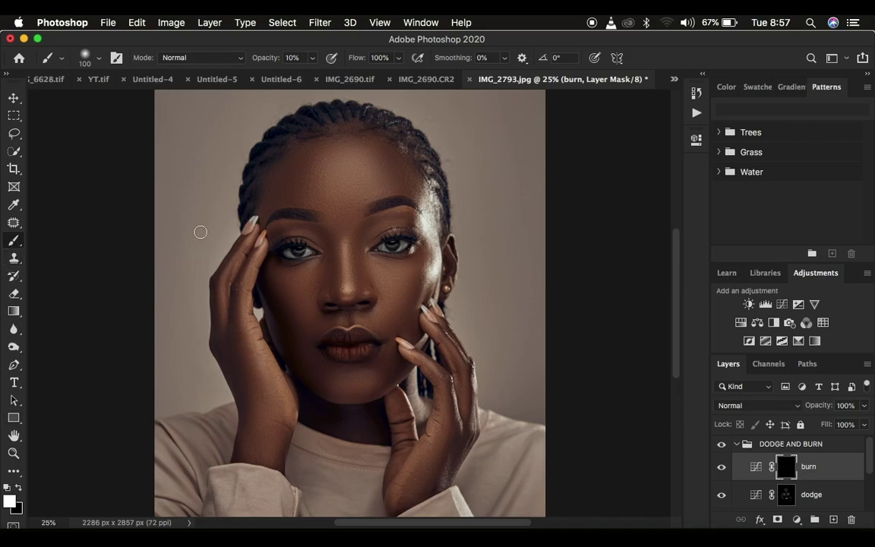
- Darken around the left eye, down the cheek and beside the eye on the burn mask
{"action": "key", "text": "bracketright"}
{"action": "key", "text": "bracketright"}
{"action": "key", "text": "bracketleft"}
{"action": "mouse_move", "coordinate": [312, 230]}
{"action": "left_mouse_down"}
{"action": "mouse_move", "coordinate": [326, 298]}
{"action": "mouse_move", "coordinate": [330, 265]}
{"action": "mouse_move", "coordinate": [312, 231]}
{"action": "mouse_move", "coordinate": [327, 244]}
{"action": "mouse_move", "coordinate": [330, 297]}
{"action": "mouse_move", "coordinate": [329, 250]}
{"action": "mouse_move", "coordinate": [311, 229]}
{"action": "mouse_move", "coordinate": [376, 222]}
{"action": "mouse_move", "coordinate": [356, 242]}
{"action": "mouse_move", "coordinate": [359, 294]}
{"action": "mouse_move", "coordinate": [365, 223]}
{"action": "mouse_move", "coordinate": [373, 220]}
{"action": "mouse_move", "coordinate": [357, 256]}
{"action": "mouse_move", "coordinate": [363, 292]}
{"action": "mouse_move", "coordinate": [354, 243]}
{"action": "mouse_move", "coordinate": [377, 219]}
{"action": "mouse_move", "coordinate": [363, 232]}
{"action": "mouse_move", "coordinate": [360, 288]}
{"action": "left_mouse_up"}
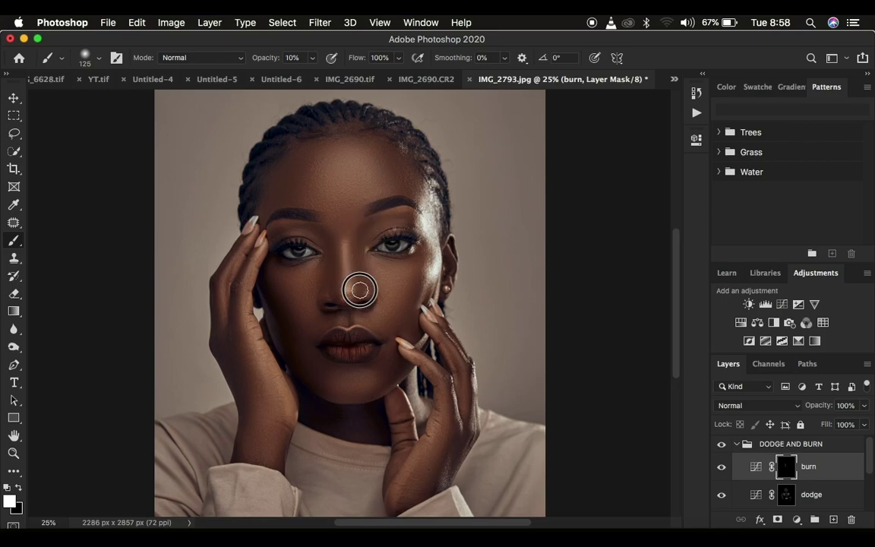
{"action": "key", "text": "bracketright"}
{"action": "key", "text": "bracketright"}
{"action": "mouse_move", "coordinate": [416, 283]}
{"action": "left_mouse_down"}
{"action": "mouse_move", "coordinate": [424, 254]}
{"action": "mouse_move", "coordinate": [403, 334]}
{"action": "mouse_move", "coordinate": [430, 251]}
{"action": "mouse_move", "coordinate": [400, 332]}
{"action": "left_mouse_up"}
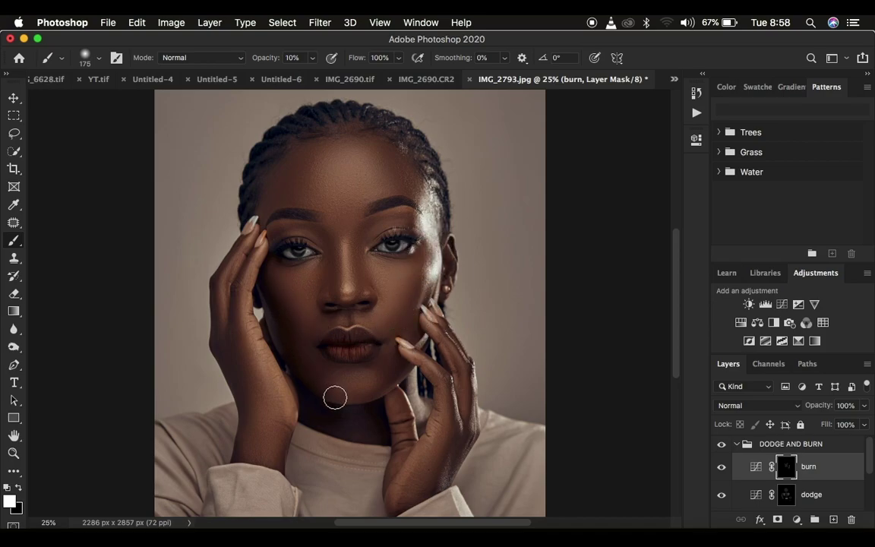
{"action": "mouse_move", "coordinate": [280, 302]}
{"action": "left_mouse_down"}
{"action": "mouse_move", "coordinate": [297, 357]}
{"action": "mouse_move", "coordinate": [263, 284]}
{"action": "mouse_move", "coordinate": [277, 319]}
{"action": "left_mouse_up"}
- Darken the forehead hairline with a 300 brush, then toggle burn to check it
{"action": "key", "text": "bracketright"}
{"action": "key", "text": "bracketright"}
{"action": "key", "text": "bracketright"}
{"action": "mouse_move", "coordinate": [278, 184]}
{"action": "left_mouse_down"}
{"action": "mouse_move", "coordinate": [303, 151]}
{"action": "mouse_move", "coordinate": [327, 140]}
{"action": "left_mouse_up"}
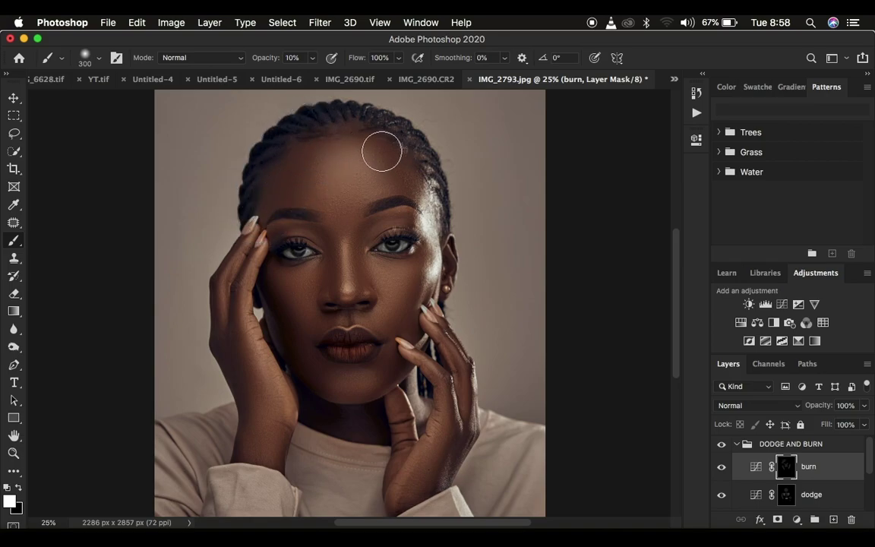
{"action": "mouse_move", "coordinate": [380, 146]}
{"action": "left_mouse_down"}
{"action": "mouse_move", "coordinate": [407, 175]}
{"action": "mouse_move", "coordinate": [380, 150]}
{"action": "mouse_move", "coordinate": [372, 161]}
{"action": "left_mouse_up"}
{"action": "left_click", "coordinate": [721, 468]}
{"action": "left_click", "coordinate": [721, 468]}
{"action": "left_click", "coordinate": [18, 489]}
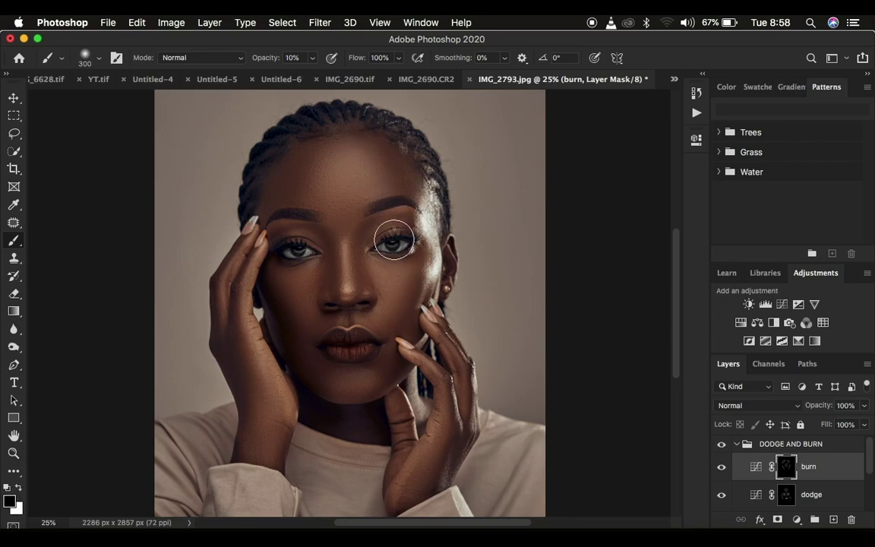
{"action": "left_click", "coordinate": [18, 489]}
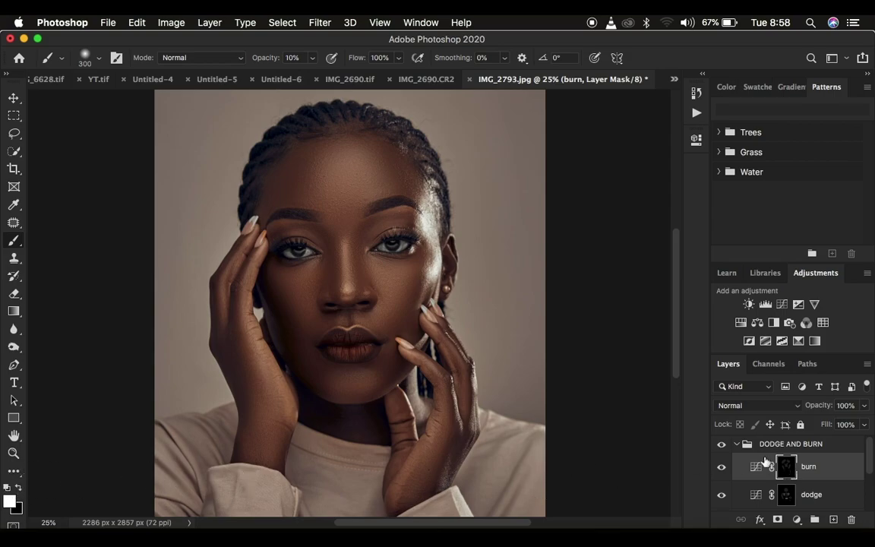
- Collapse the DODGE AND BURN group and toggle it off and on at 16.67% zoom
{"action": "left_click", "coordinate": [736, 444]}
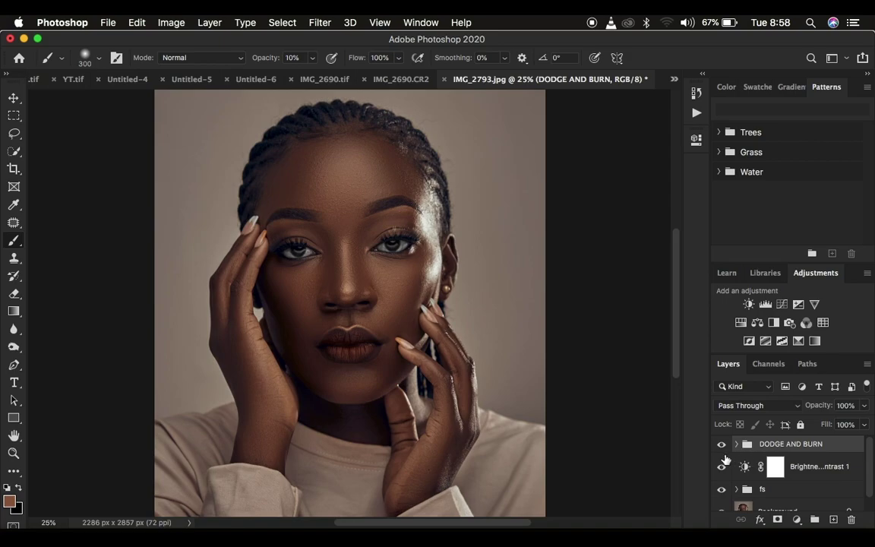
{"action": "left_click", "coordinate": [721, 446]}
{"action": "left_click", "coordinate": [720, 447]}
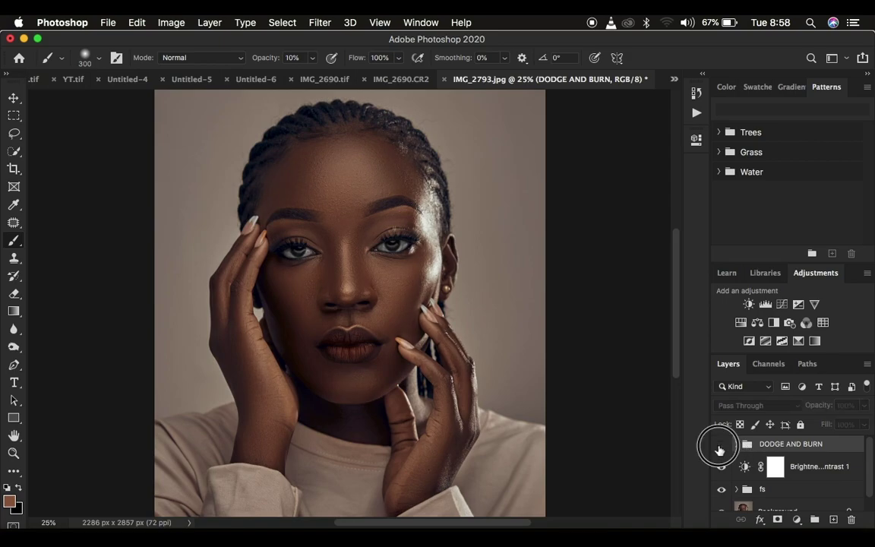
{"action": "left_click", "coordinate": [719, 449]}
{"action": "key", "text": "super+minus"}
{"action": "key", "text": "super+minus"}
{"action": "key", "text": "super+plus"}
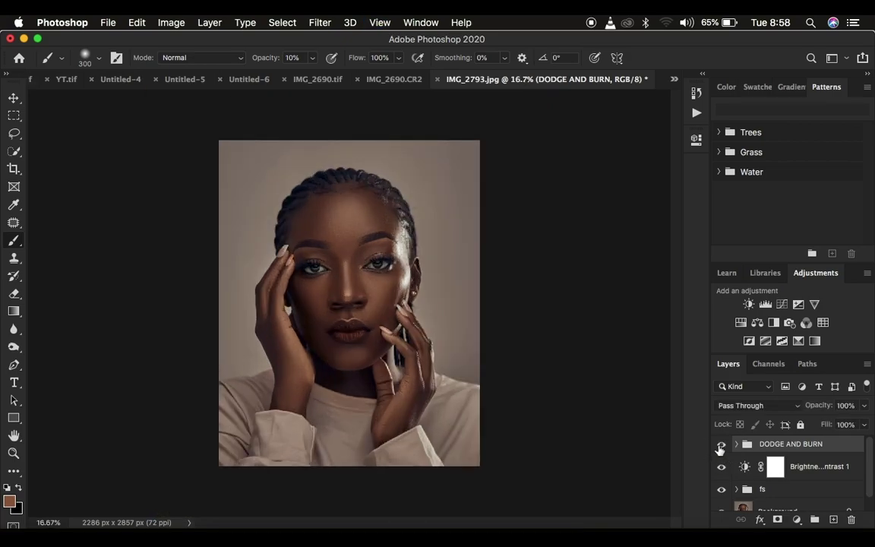
{"action": "left_click", "coordinate": [719, 446]}
{"action": "left_click", "coordinate": [719, 446]}
{"action": "left_click", "coordinate": [720, 446]}
{"action": "left_click", "coordinate": [720, 447]}
- Test lowering the group's opacity, restore 100%, and reduce the burn layer's opacity slightly
{"action": "left_click", "coordinate": [736, 445]}
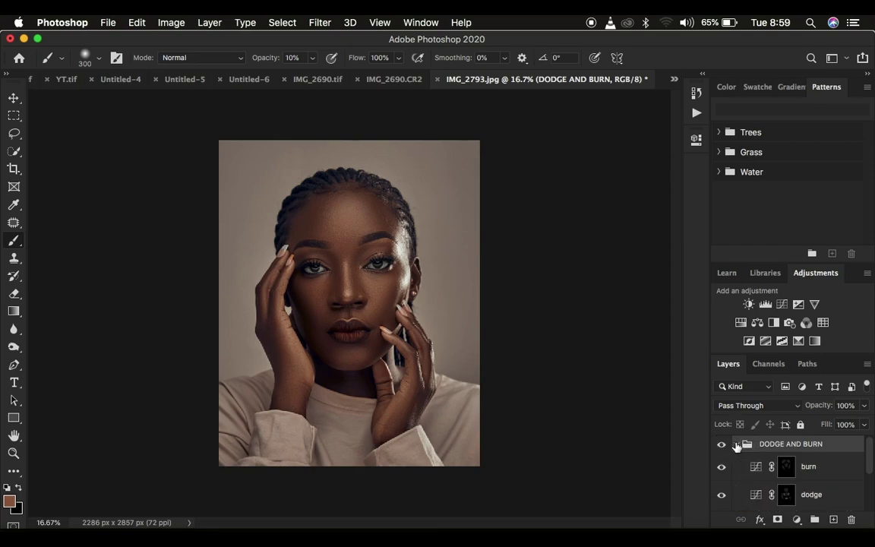
{"action": "left_click", "coordinate": [736, 445]}
{"action": "left_click", "coordinate": [820, 406]}
{"action": "mouse_move", "coordinate": [820, 408]}
{"action": "left_mouse_down"}
{"action": "mouse_move", "coordinate": [807, 410]}
{"action": "mouse_move", "coordinate": [850, 405]}
{"action": "left_mouse_up"}
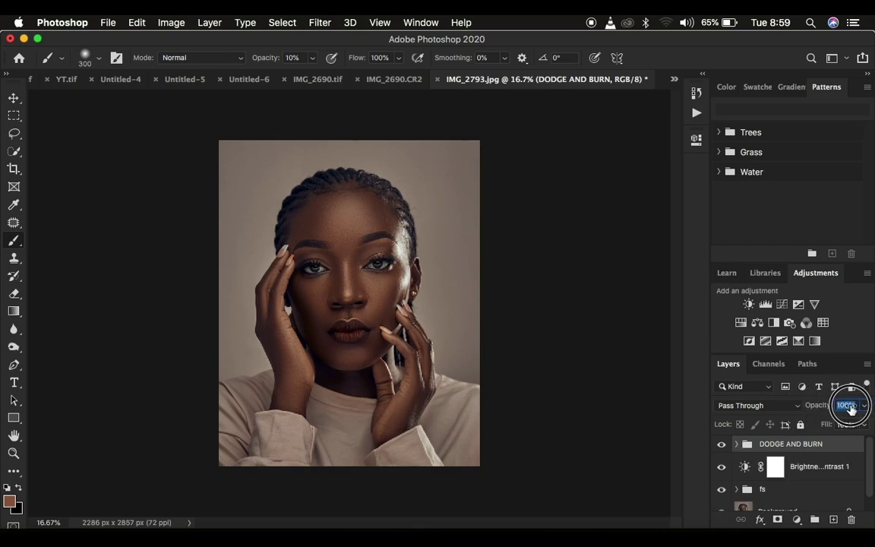
{"action": "left_click", "coordinate": [736, 446]}
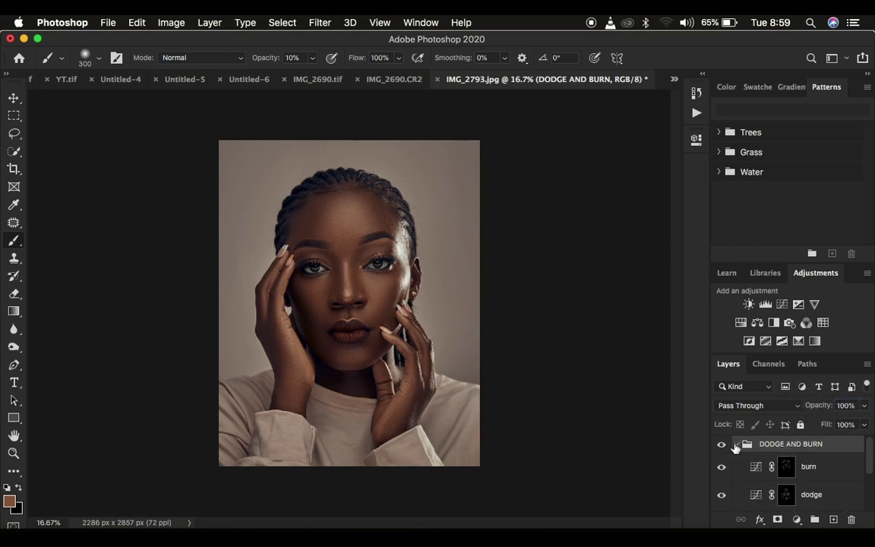
{"action": "left_click", "coordinate": [820, 467]}
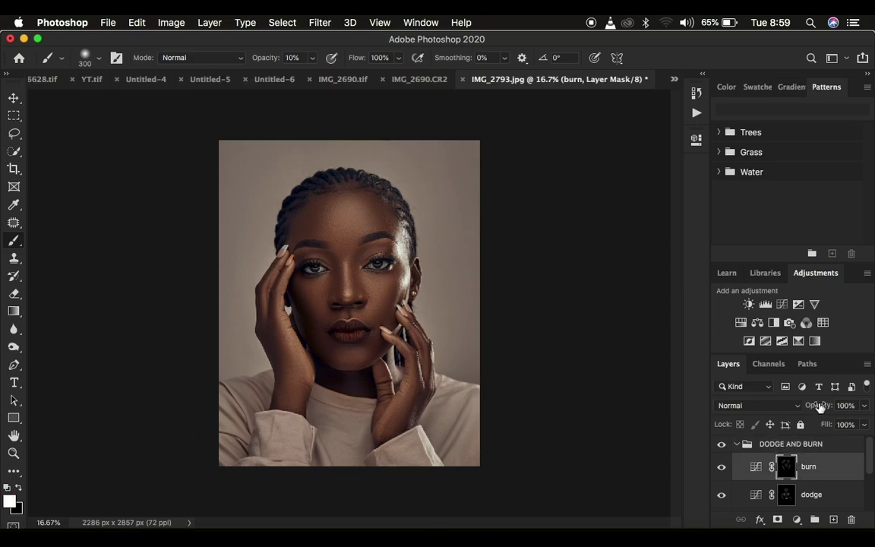
{"action": "mouse_move", "coordinate": [819, 405]}
{"action": "left_mouse_down"}
{"action": "mouse_move", "coordinate": [806, 407]}
{"action": "mouse_move", "coordinate": [845, 400]}
{"action": "left_mouse_up"}
- Collapse the group again and toggle its visibility for a final before-and-after check
{"action": "left_click", "coordinate": [737, 445]}
{"action": "left_click", "coordinate": [721, 447]}
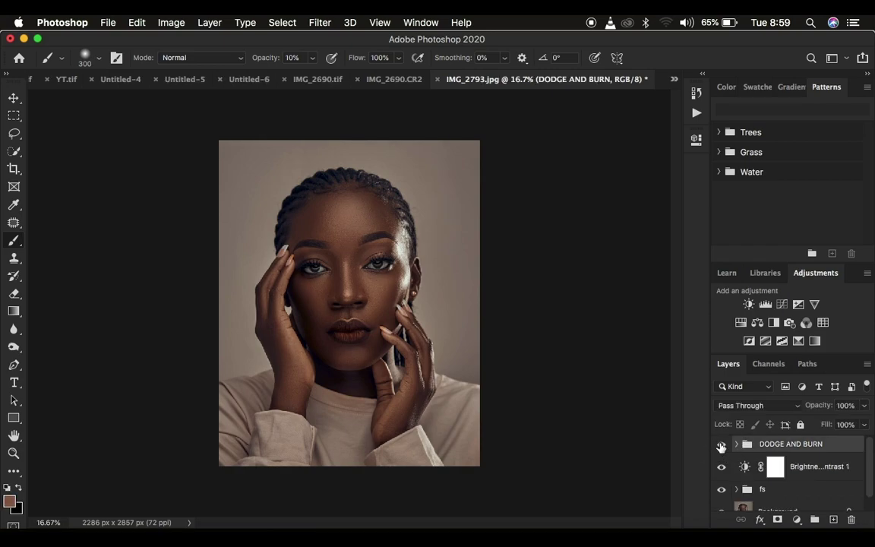
{"action": "left_click", "coordinate": [721, 448]}
{"action": "left_click", "coordinate": [722, 447]}
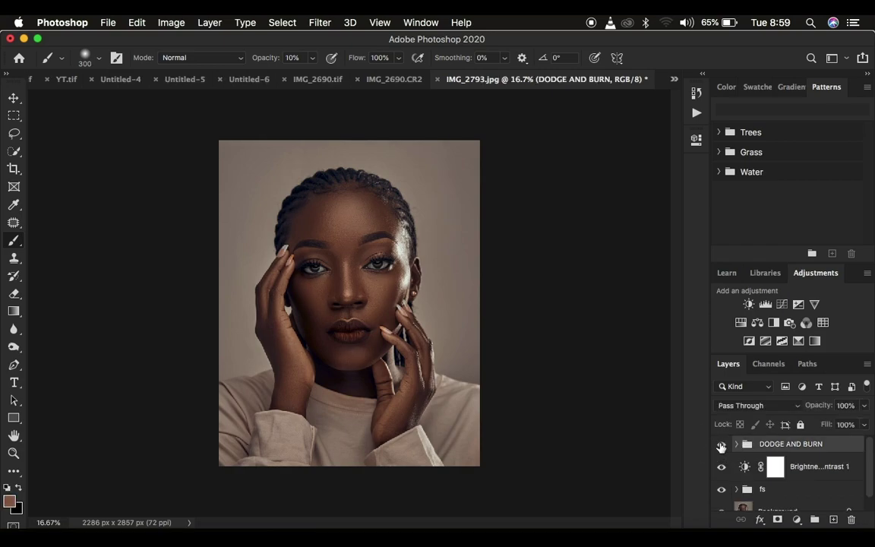